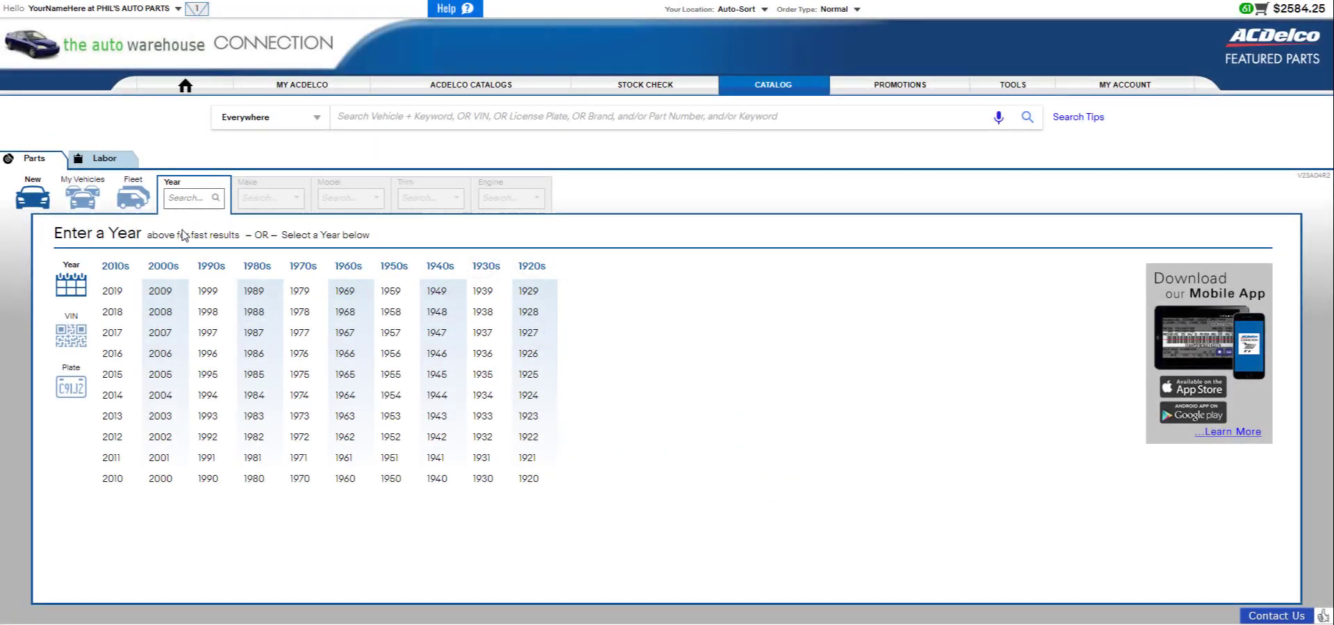
- Load the fleet vehicle list with the Gas and Electric and R. Clangers Lawn Care groups
left_click(132, 198)
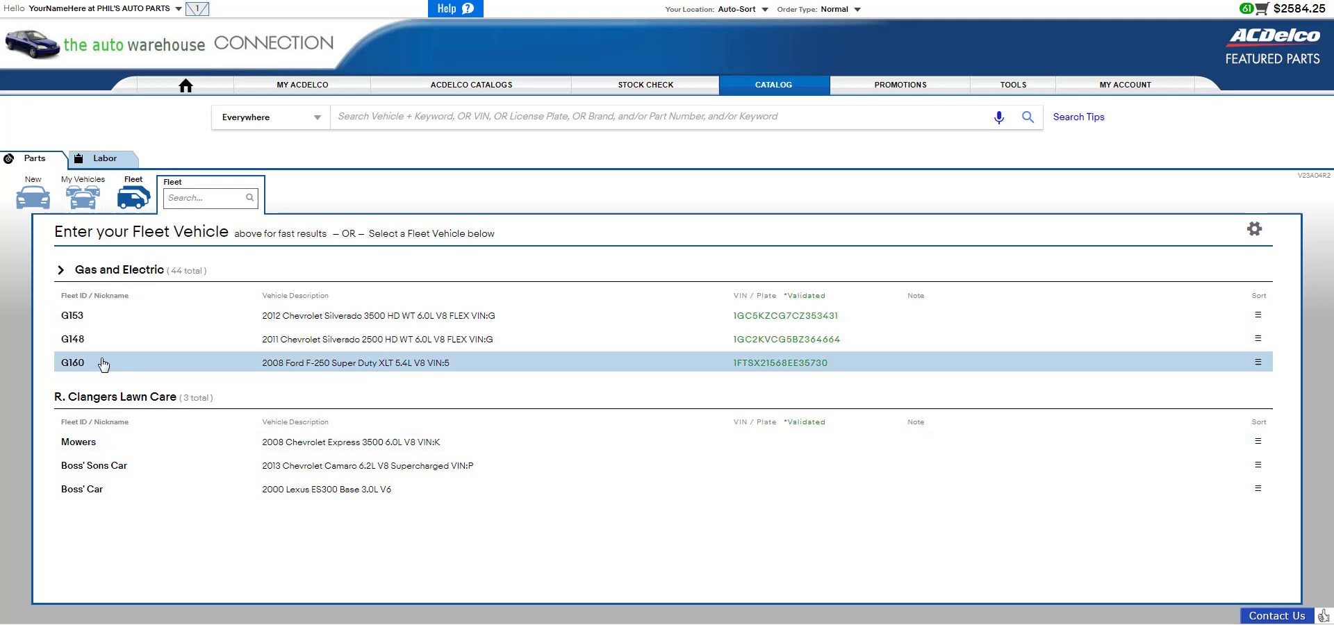
- Expand Gas and Electric, filter the fleet by 'ford F-2', then start a new vehicle lookup by year
left_click(61, 272)
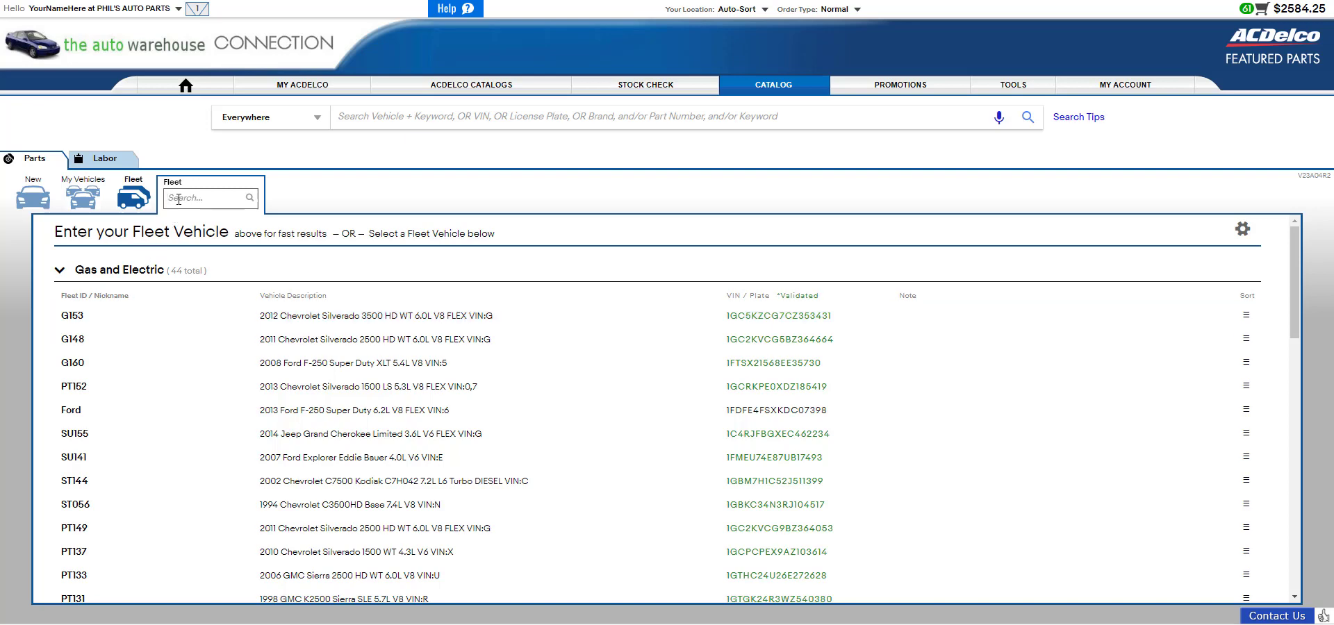
left_click(179, 200)
type("ford F-")
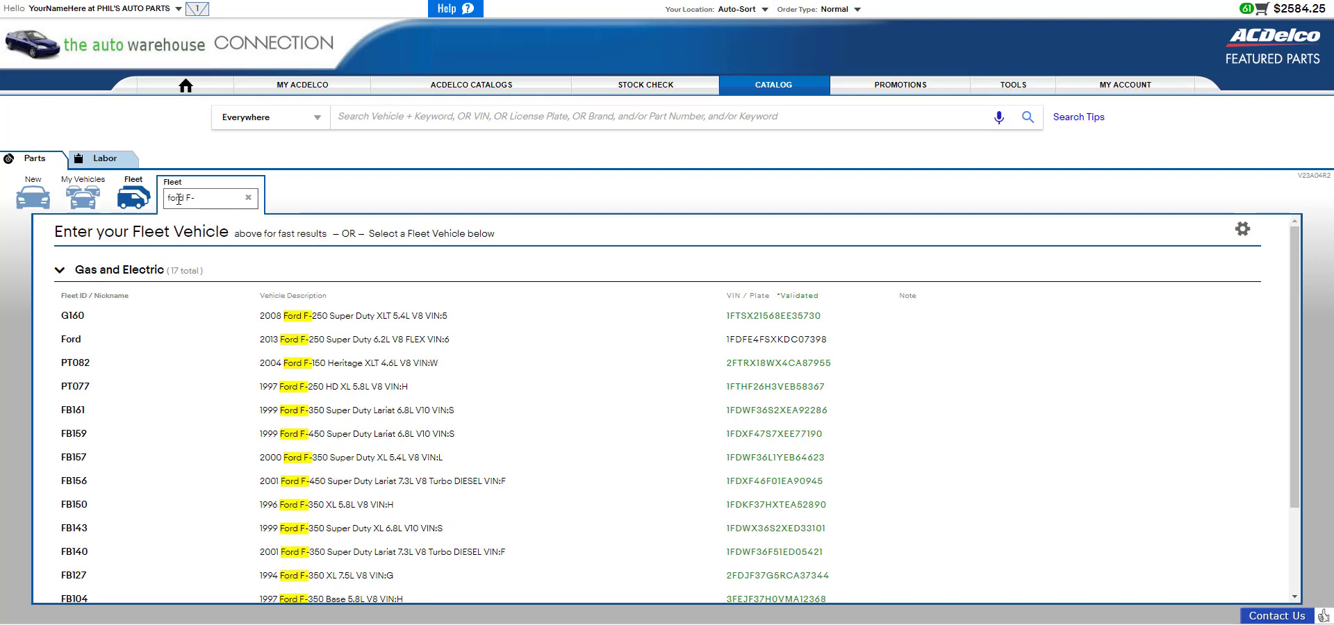
type("2")
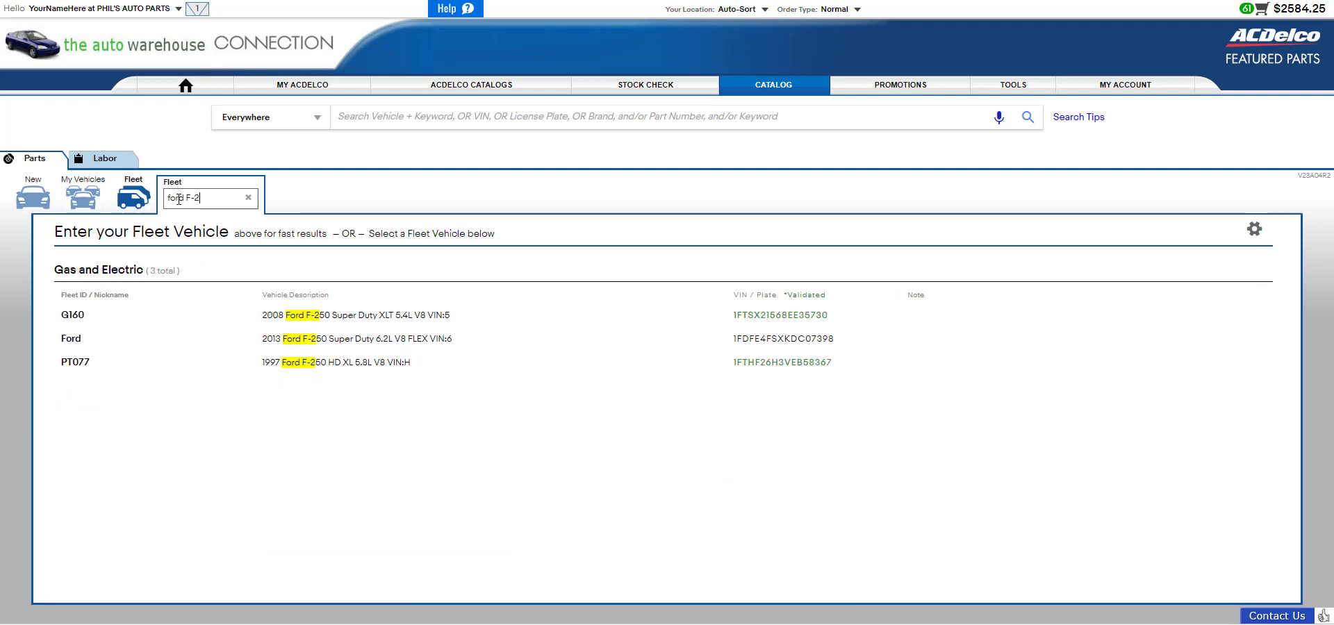
left_click(32, 196)
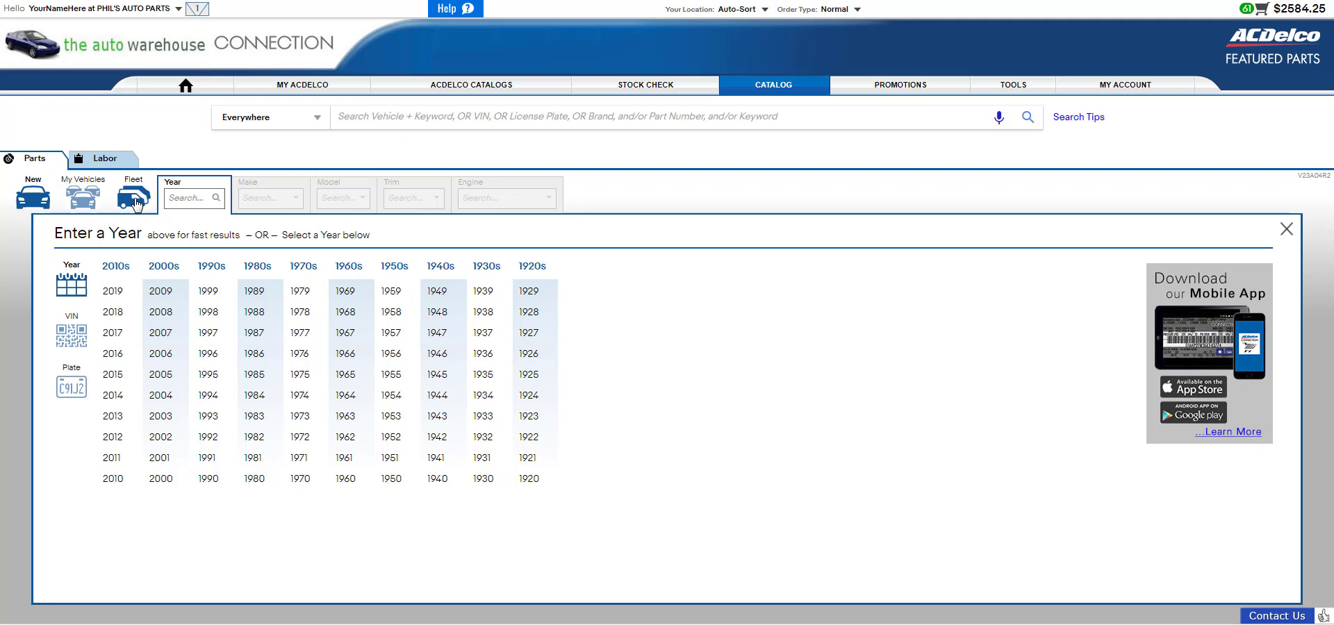
- Select the 2014 Chevrolet Cruze from My Vehicles and bring up its save options
left_click(79, 200)
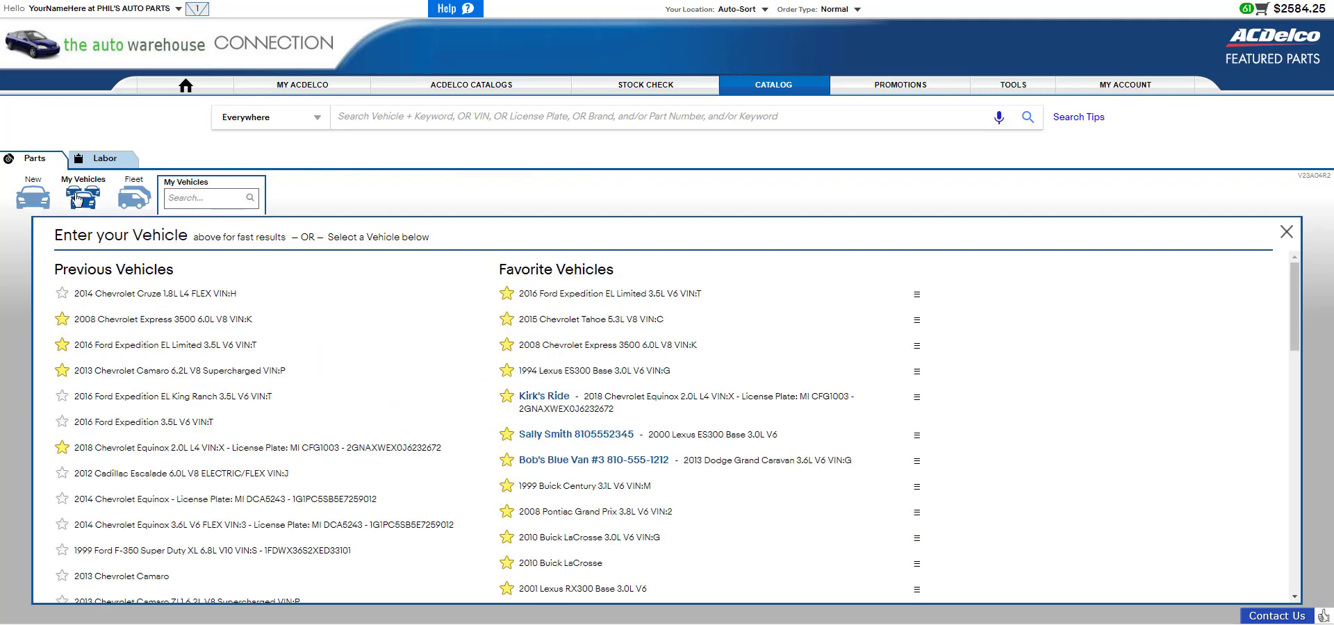
left_click(132, 297)
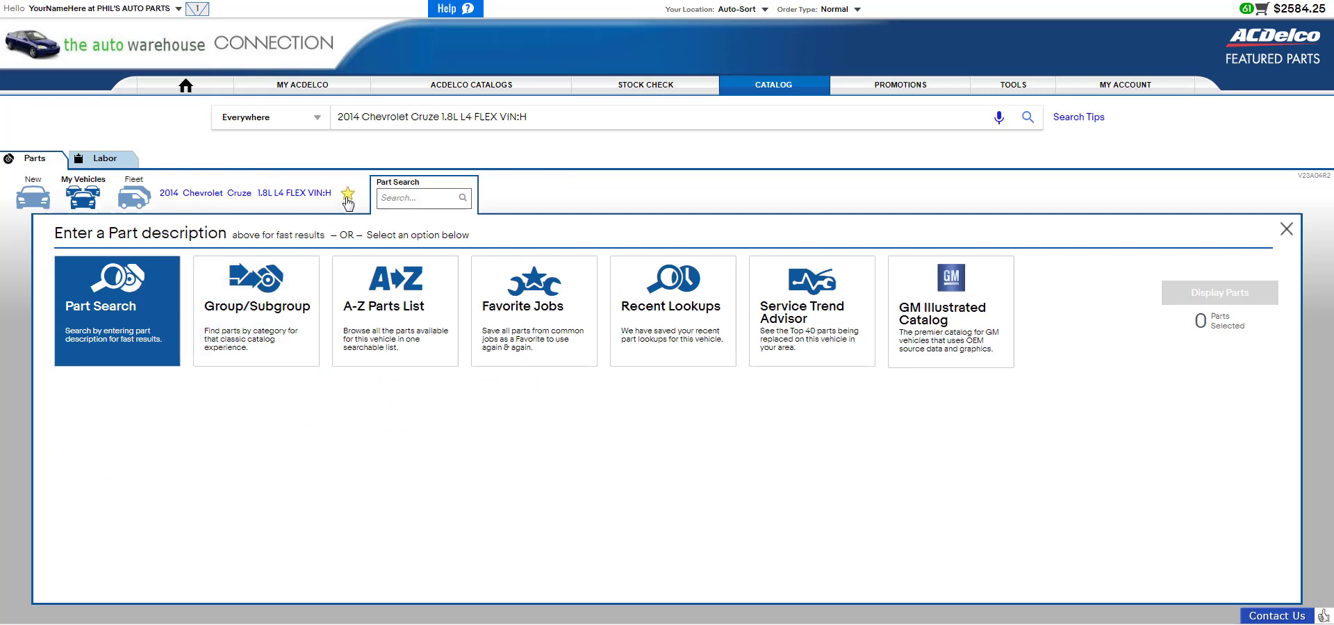
left_click(347, 196)
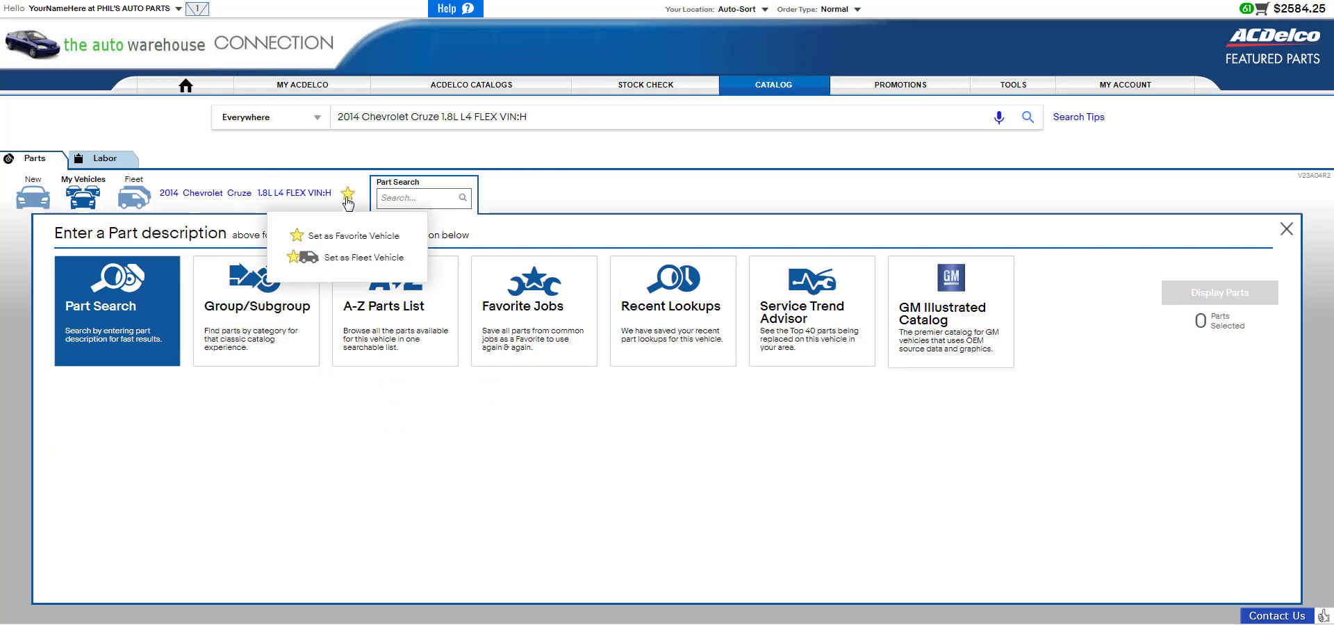
- Make the Cruze a fleet vehicle in a new group named Jim's Trucking
left_click(345, 263)
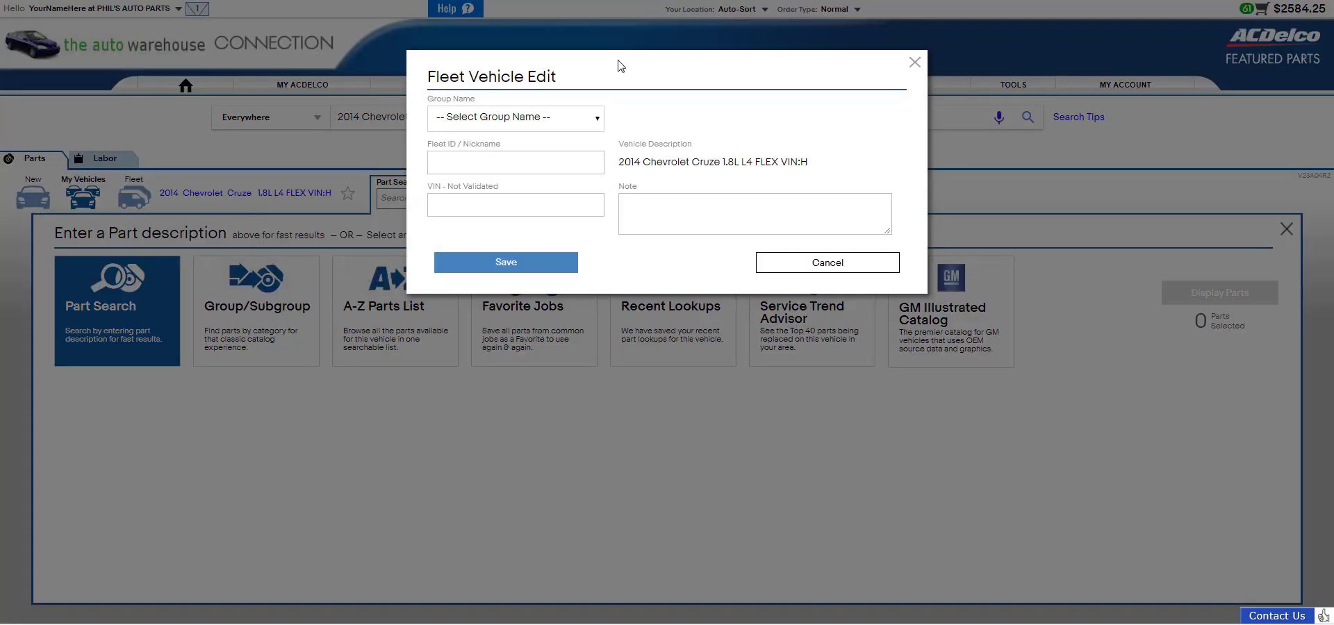
left_click(597, 124)
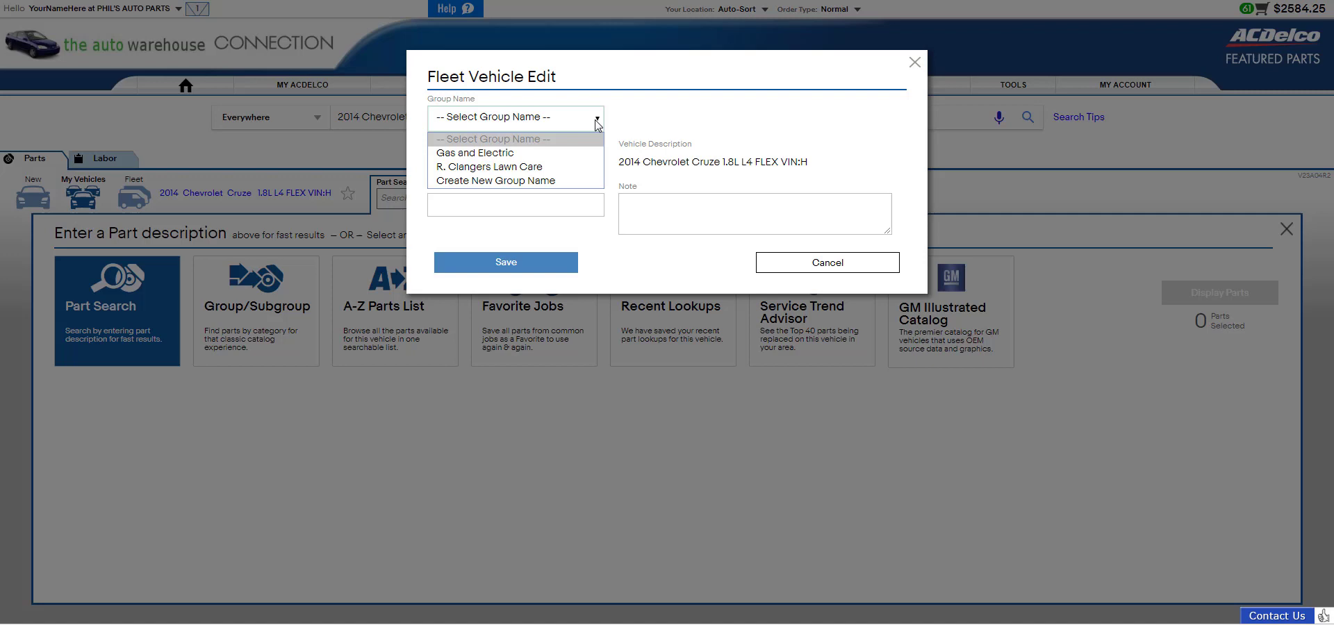
left_click(558, 183)
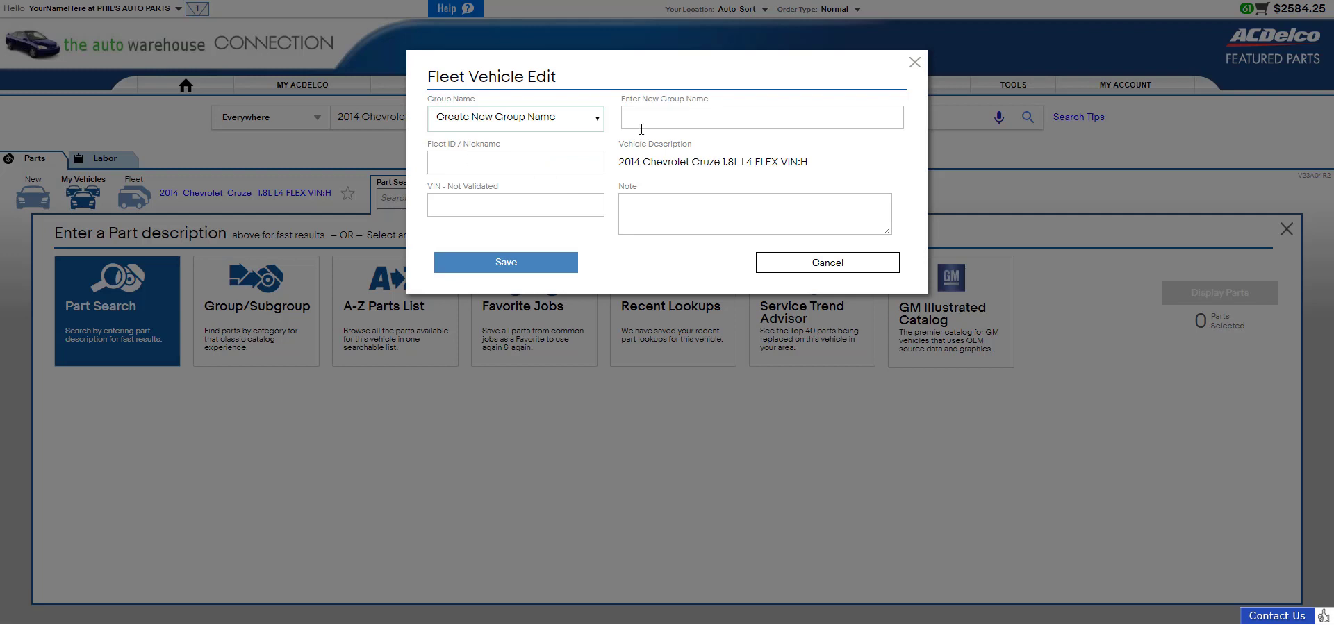
type("Jim's Trucking")
- Give the Cruze Fleet ID Car 123 and the note Boss' Car, then save it
left_click(489, 164)
type("Car 123")
key("Tab")
left_click(641, 205)
type("Boss' Car")
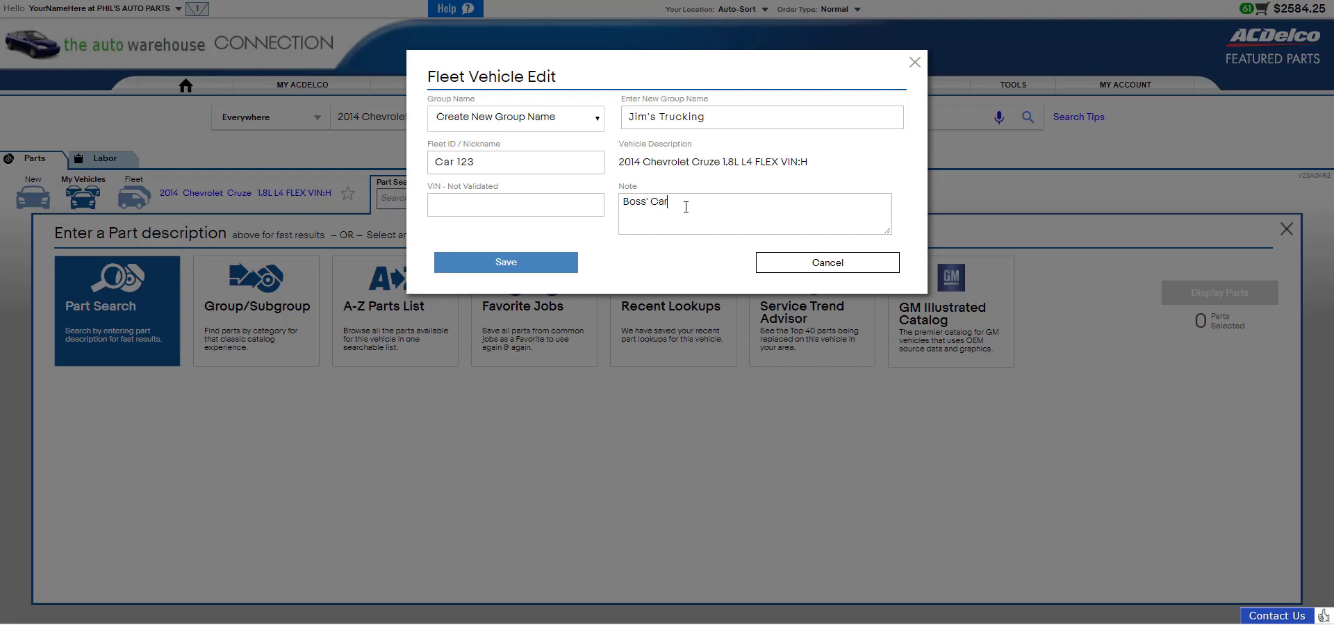
left_click(512, 262)
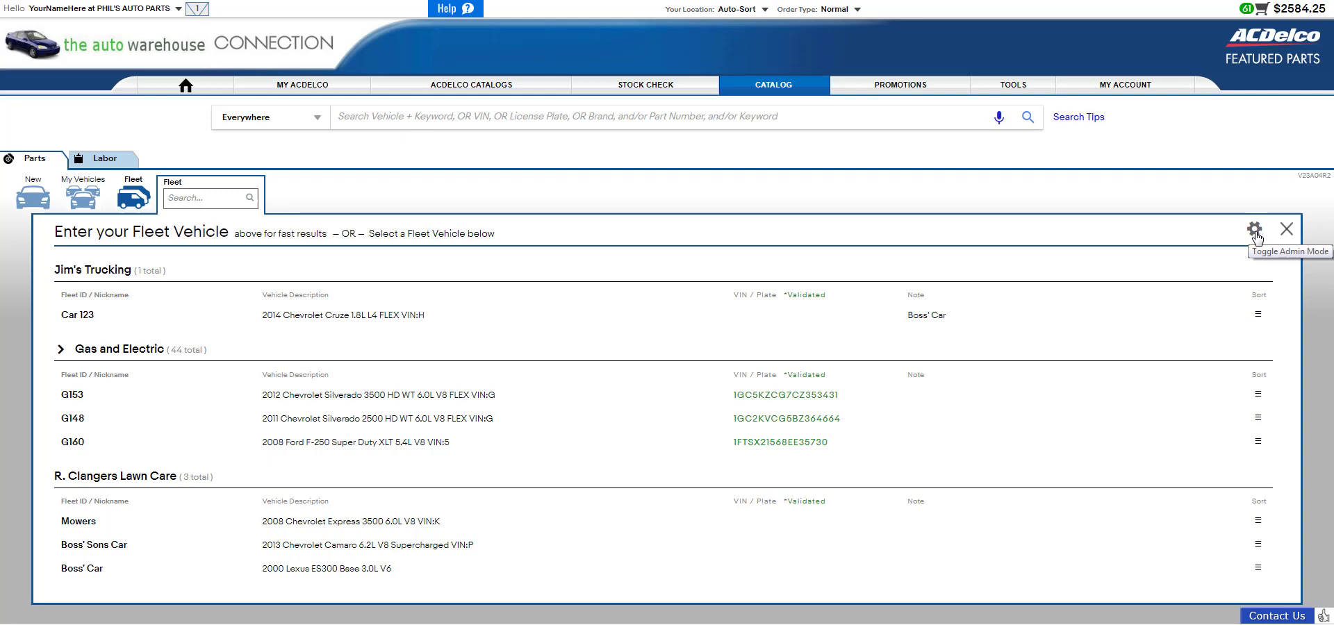
- Turn on Fleet Admin Mode and add a 2016 Chevrolet Express 2500 as a new vehicle
left_click(1254, 230)
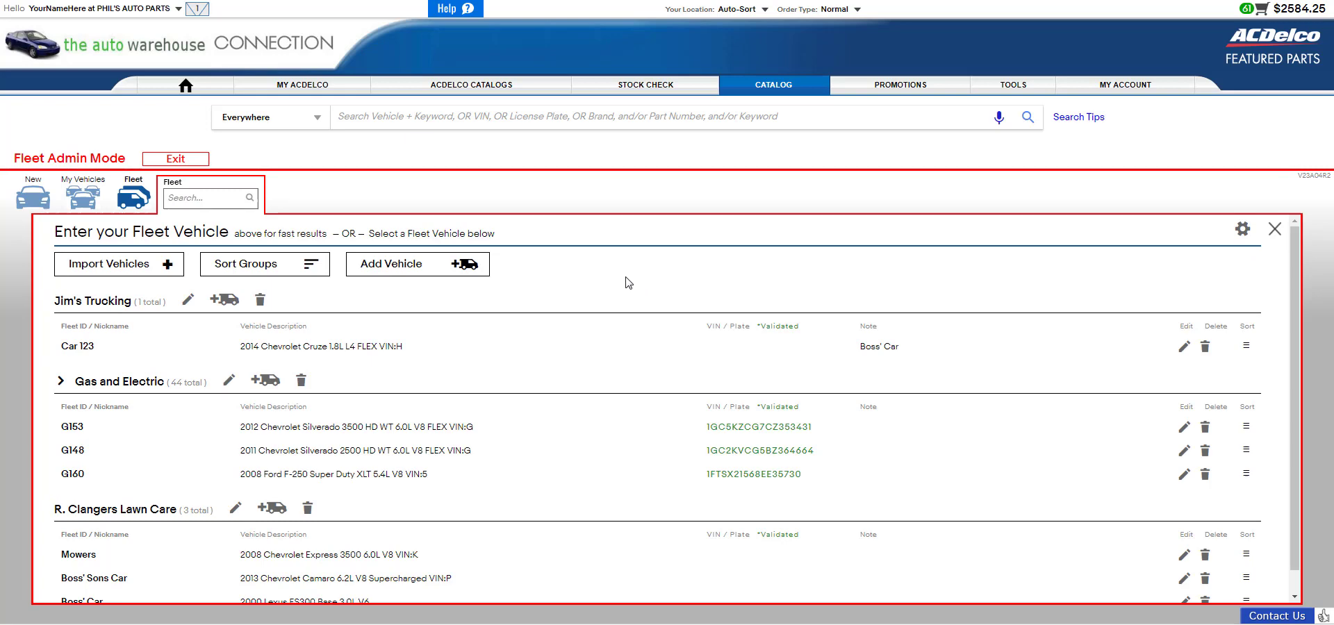
left_click(430, 270)
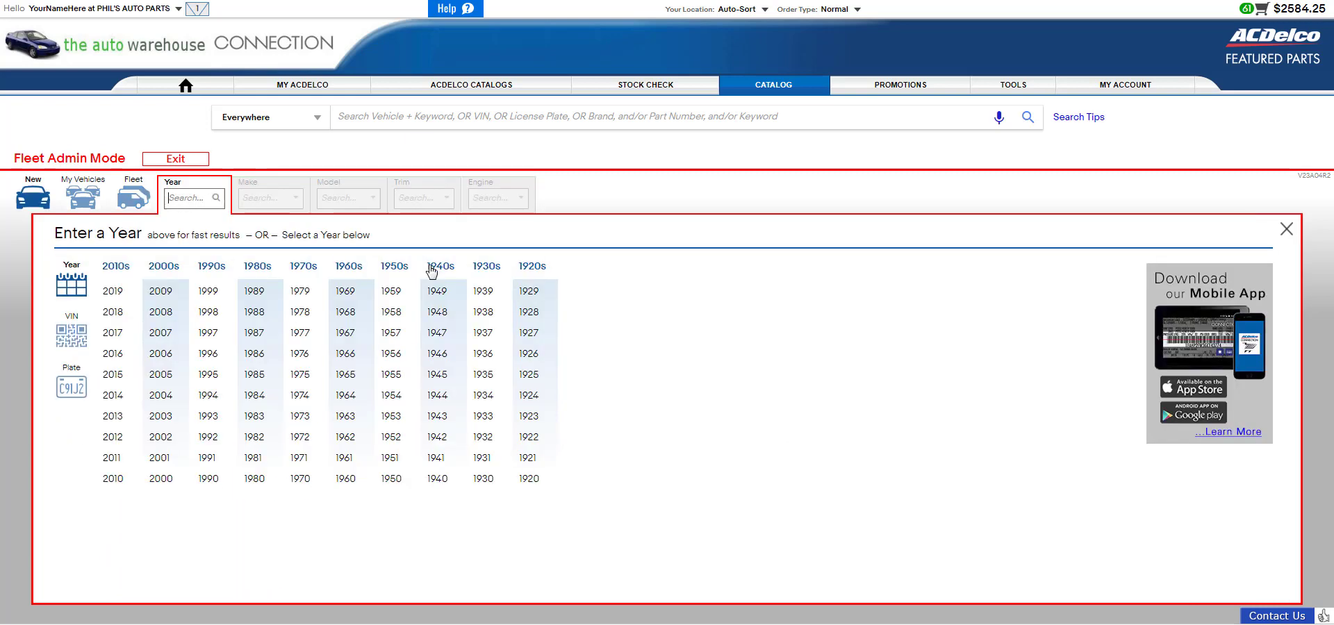
left_click(115, 354)
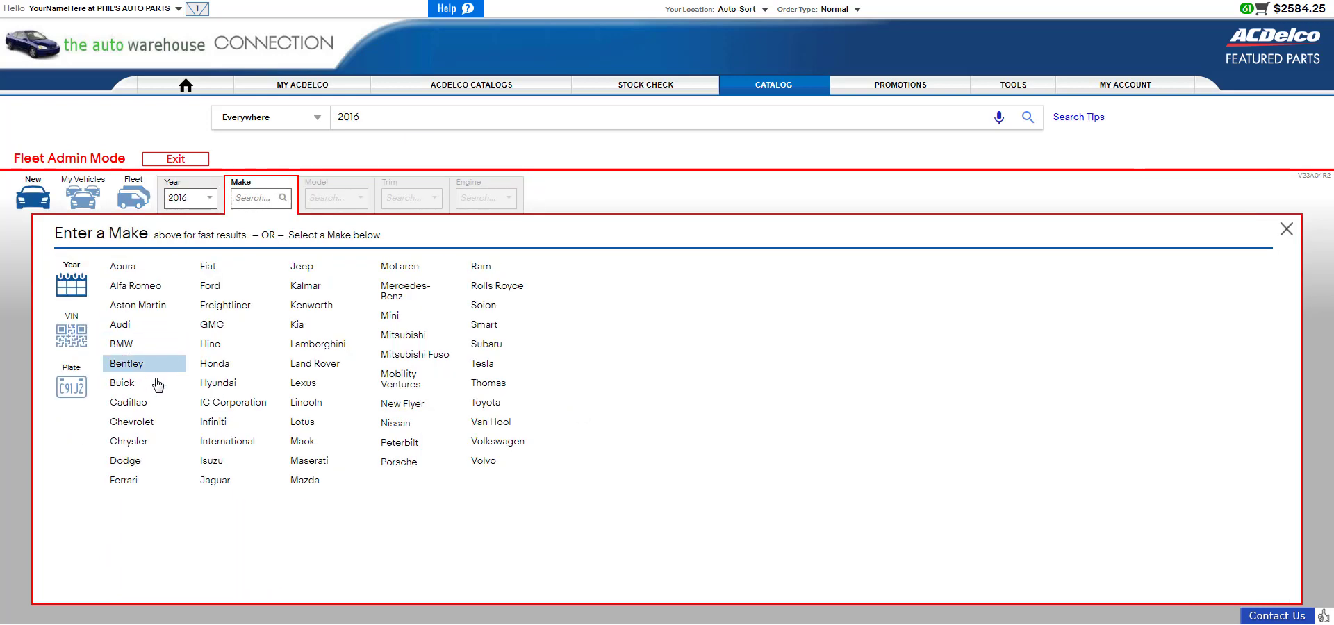
left_click(137, 425)
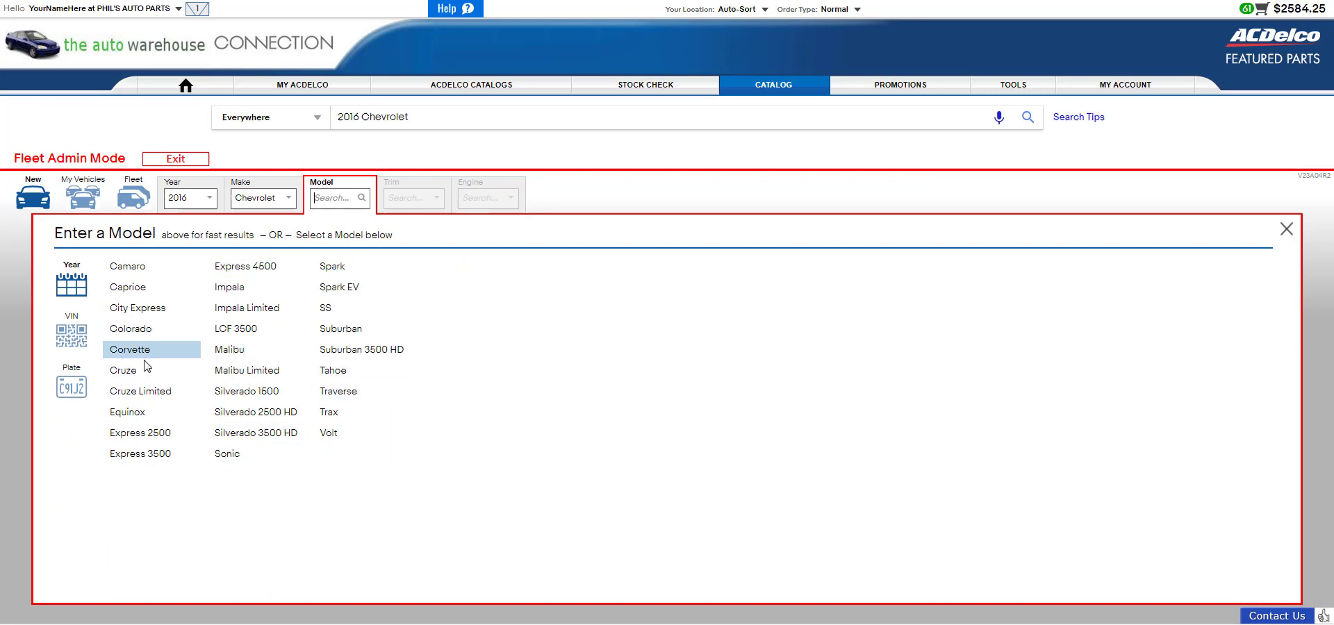
left_click(142, 432)
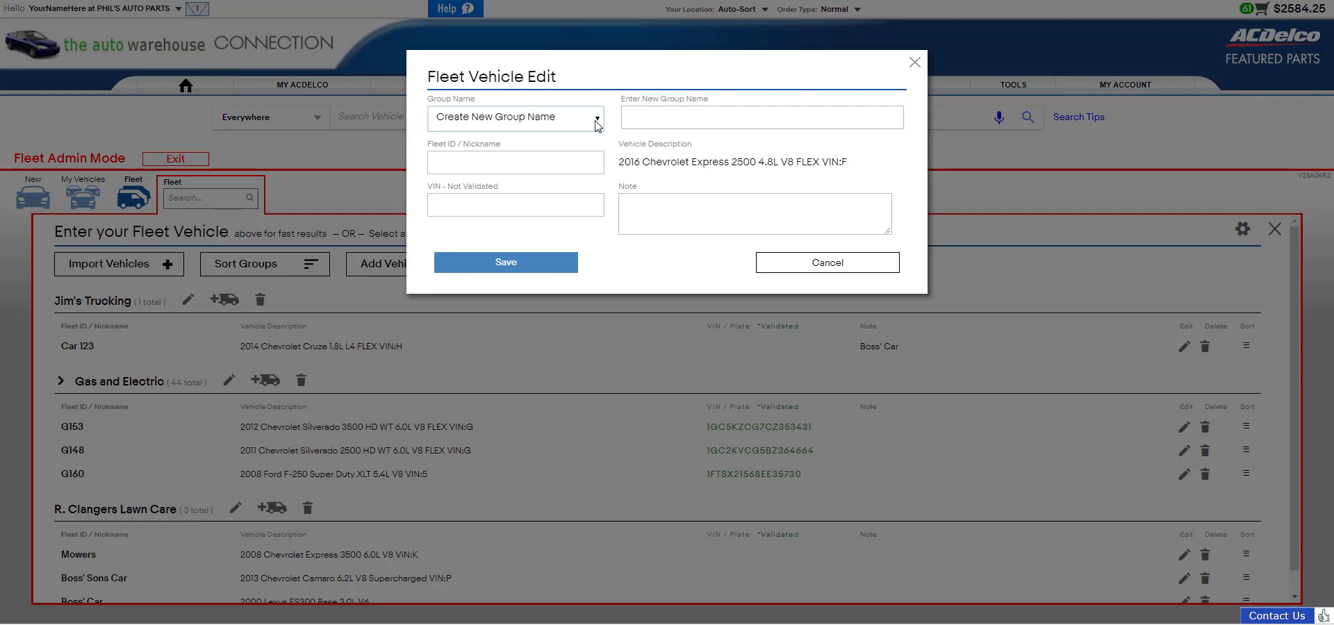
- Assign the Express 2500 4.8L V8 to Jim's Trucking and save, bringing the group to two vehicles
left_click(595, 122)
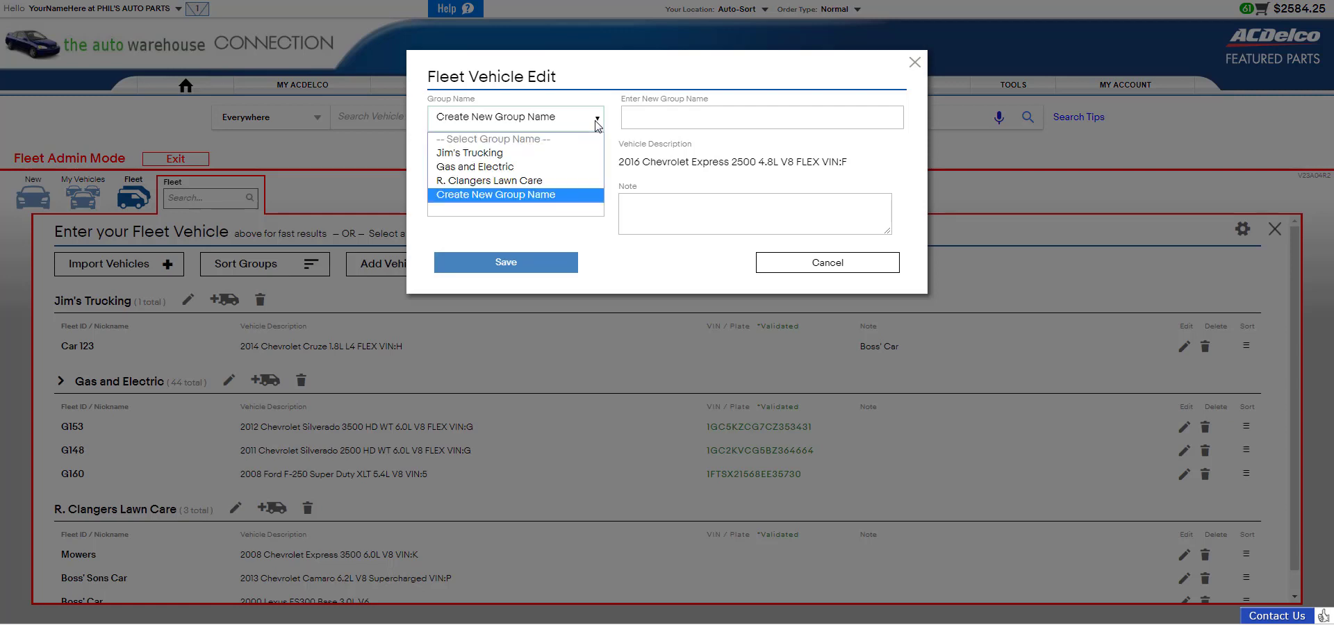
left_click(574, 153)
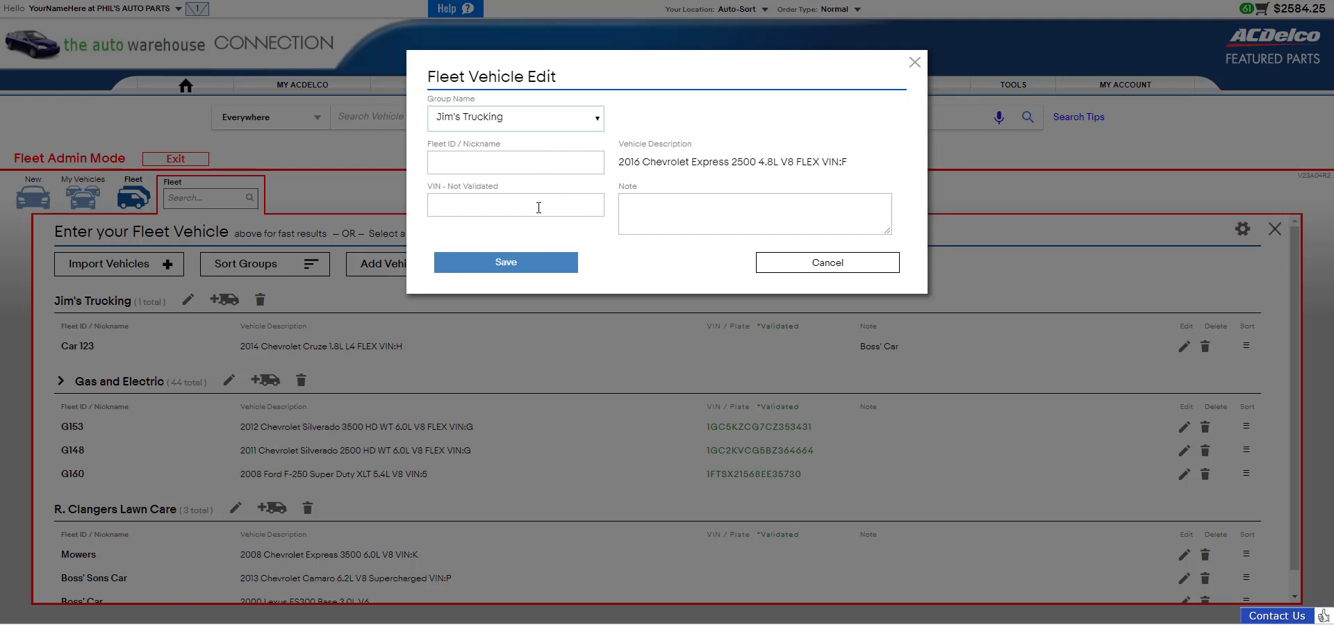
left_click(506, 264)
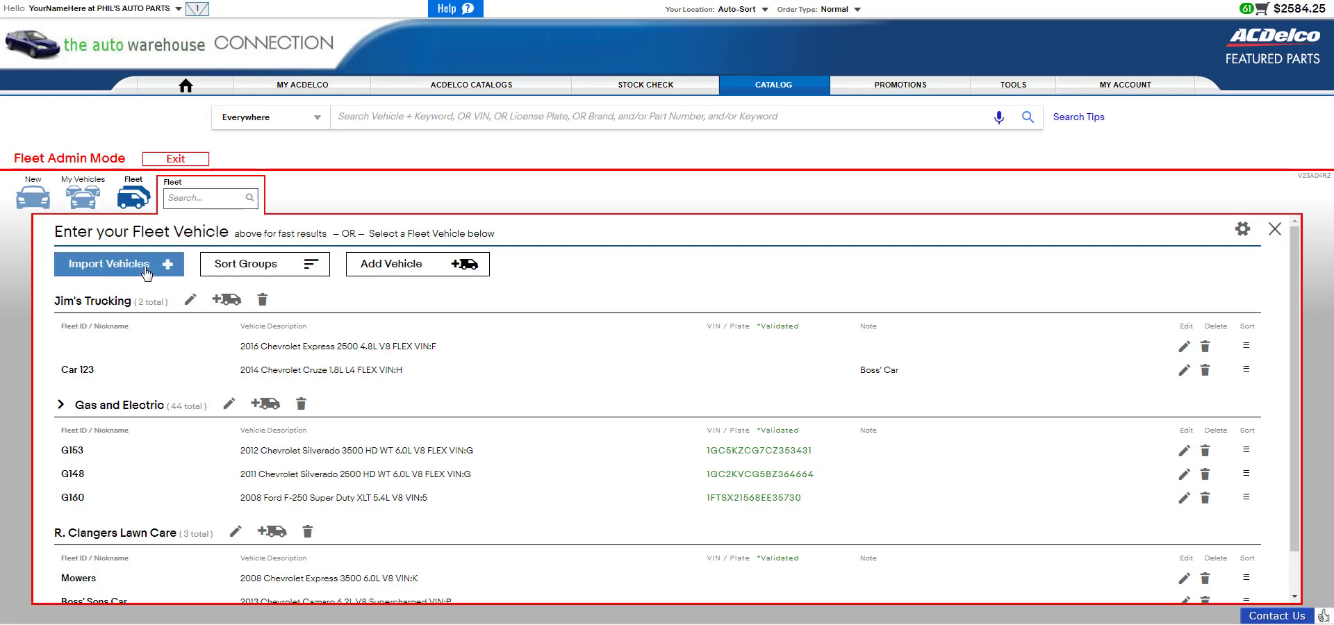
- Import the Fleet_Data Excel file, creating Bob's Towing with a 2014 Cruze LT and 2018 Equinox Premier
left_click(146, 273)
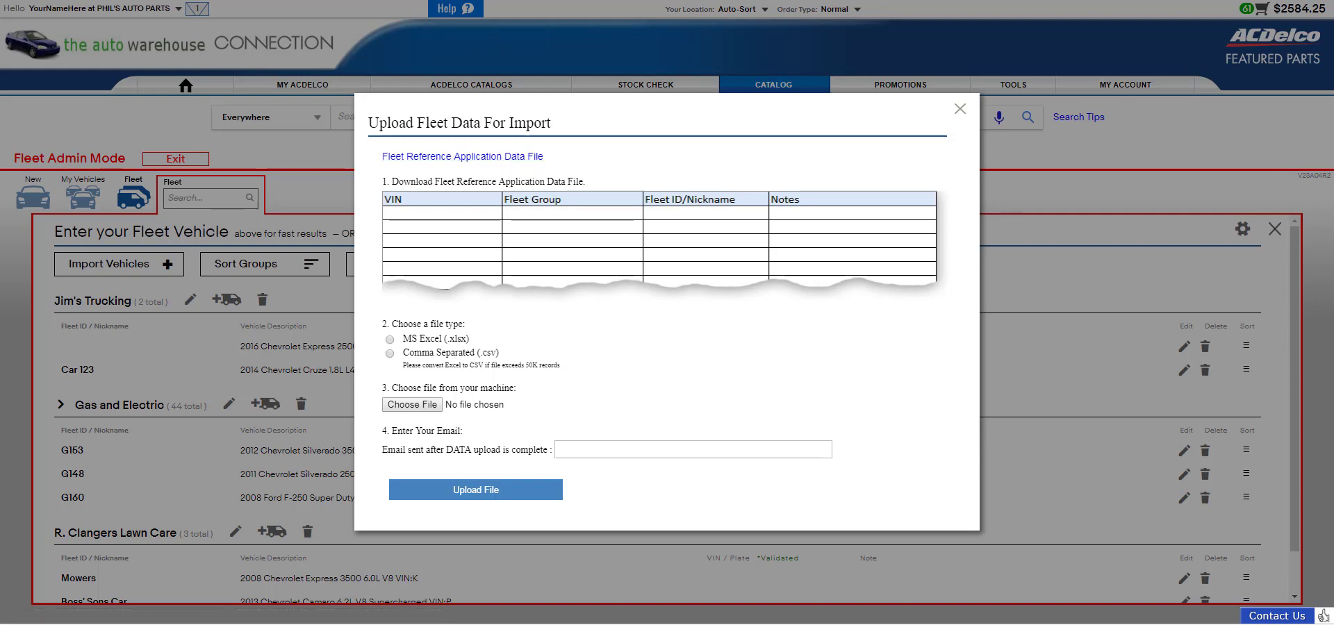
key("alt+Tab")
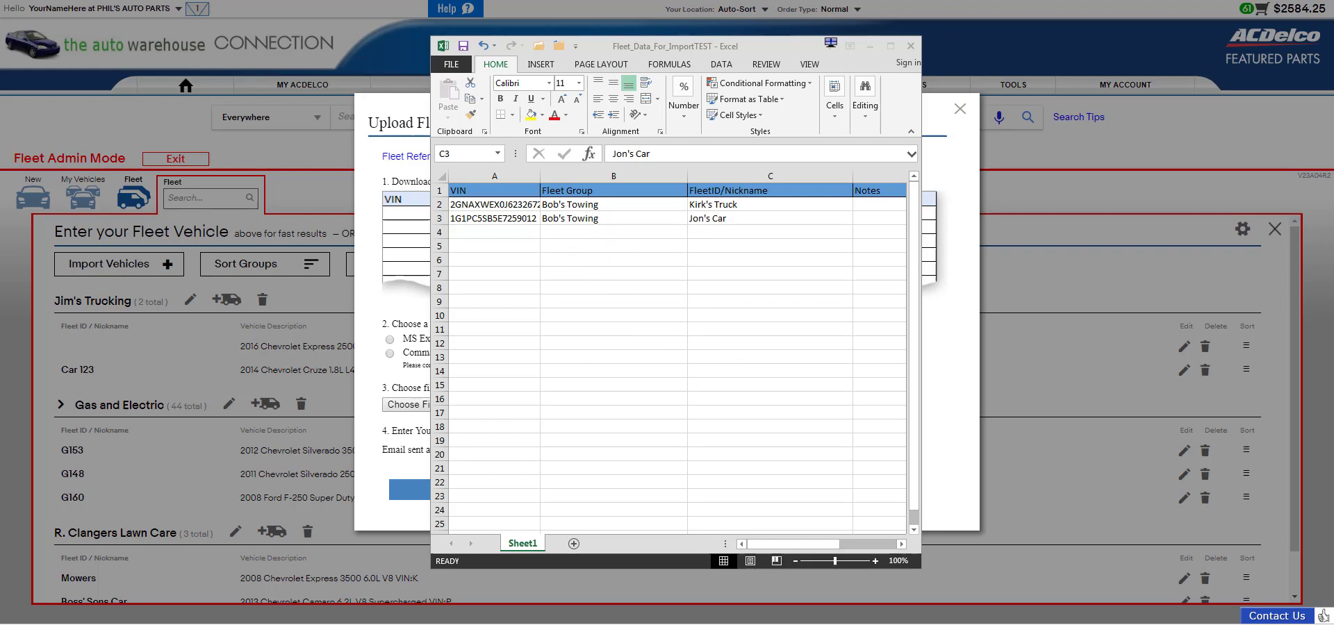
key("alt+Tab")
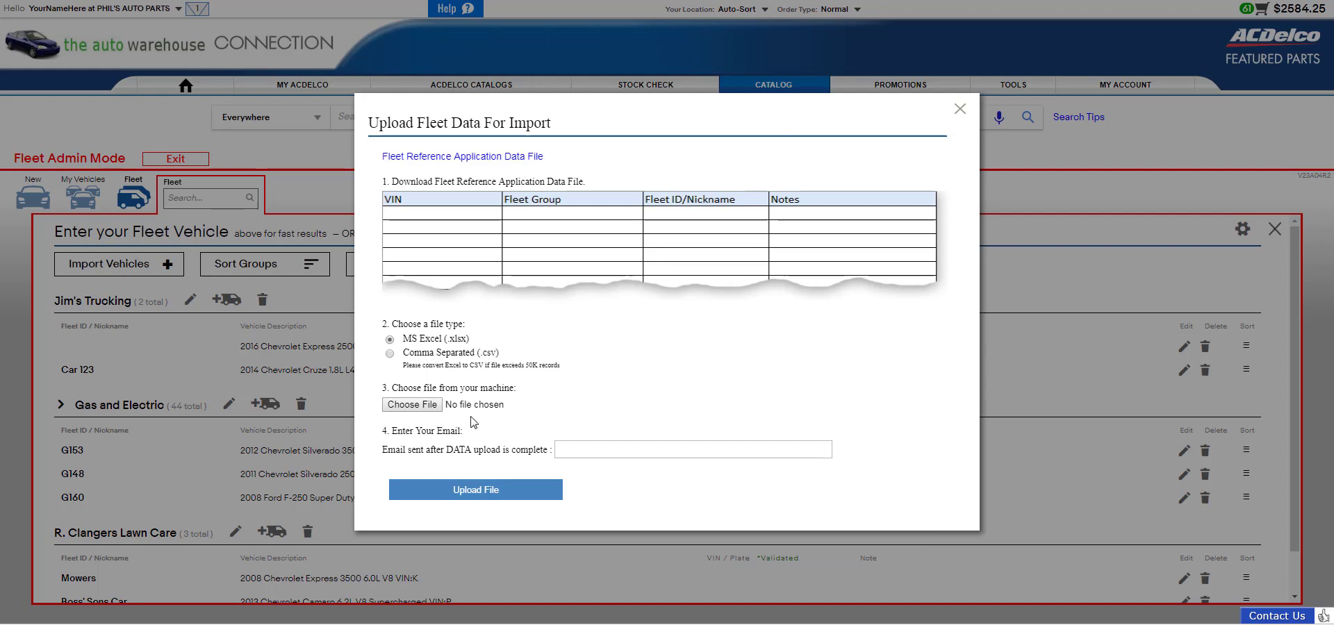
left_click(412, 404)
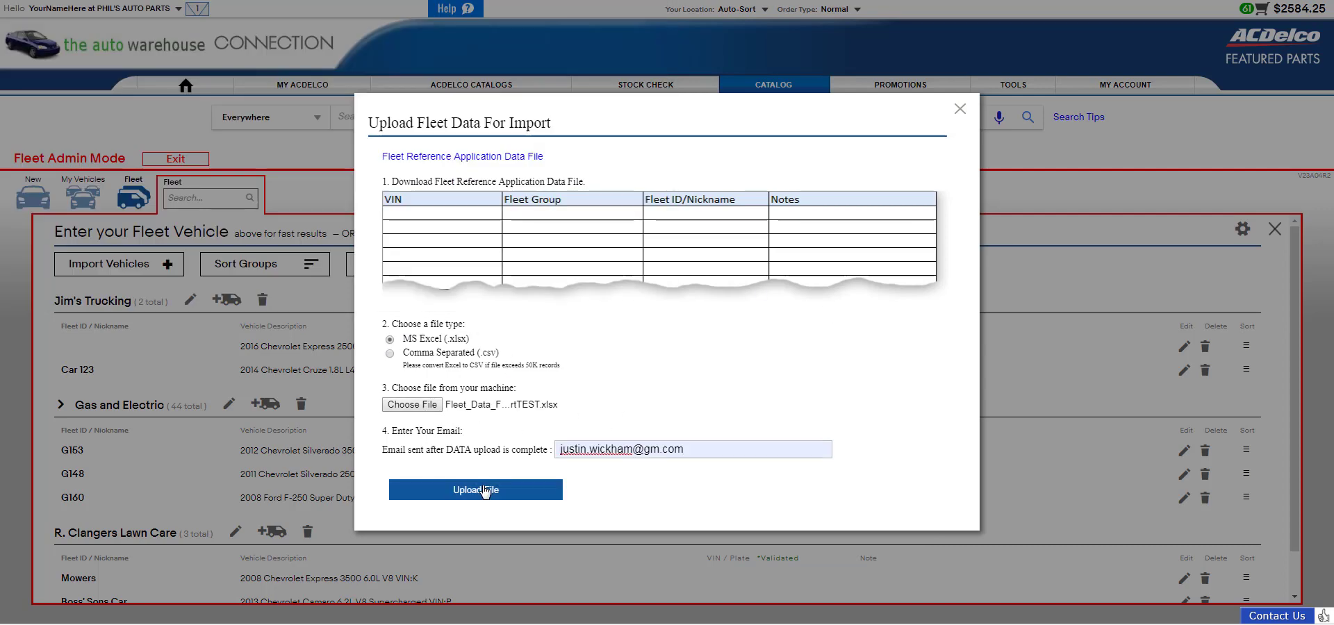
left_click(485, 490)
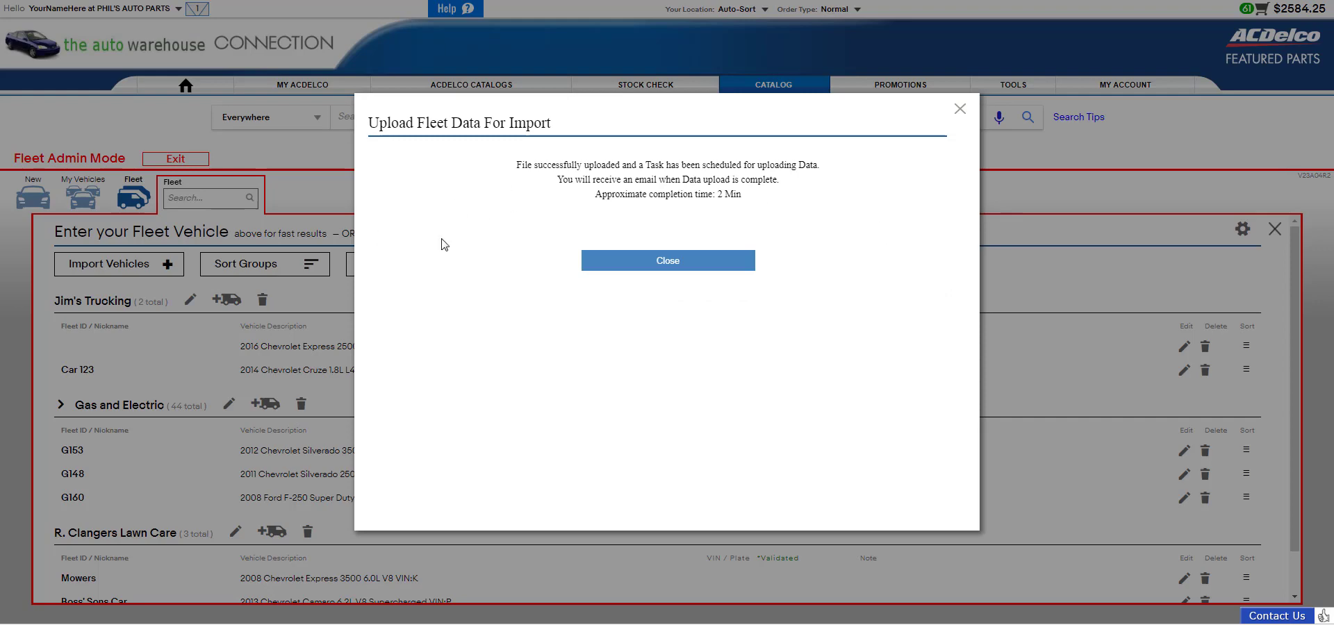
left_click(662, 266)
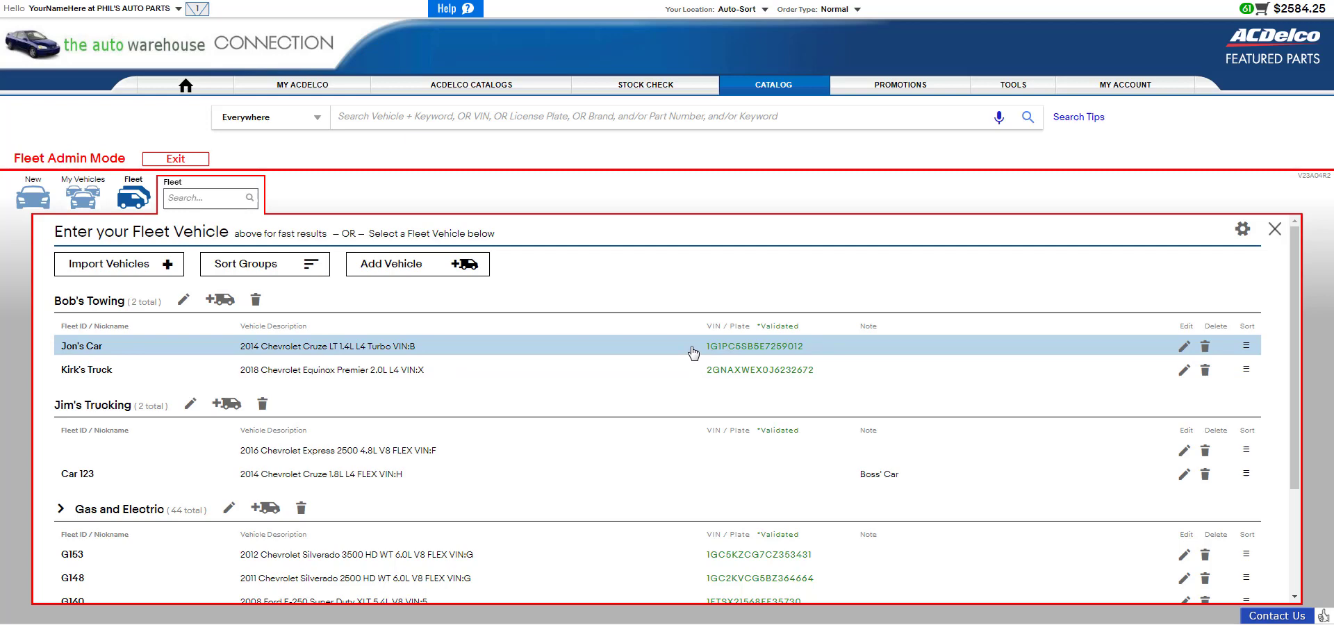
- Add a Bob's Towing vehicle, change the duplicate VIN's last digit to 1, and select the 2018 Equinox 2.0L L4
left_click(603, 367)
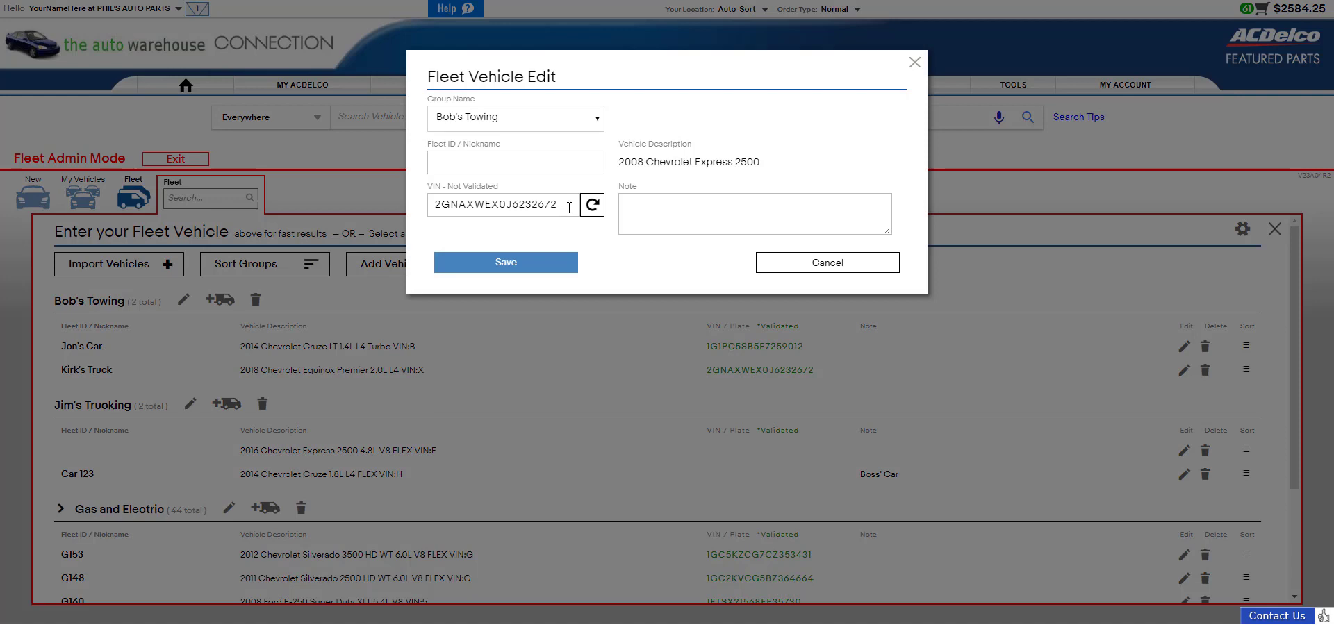
left_click(542, 262)
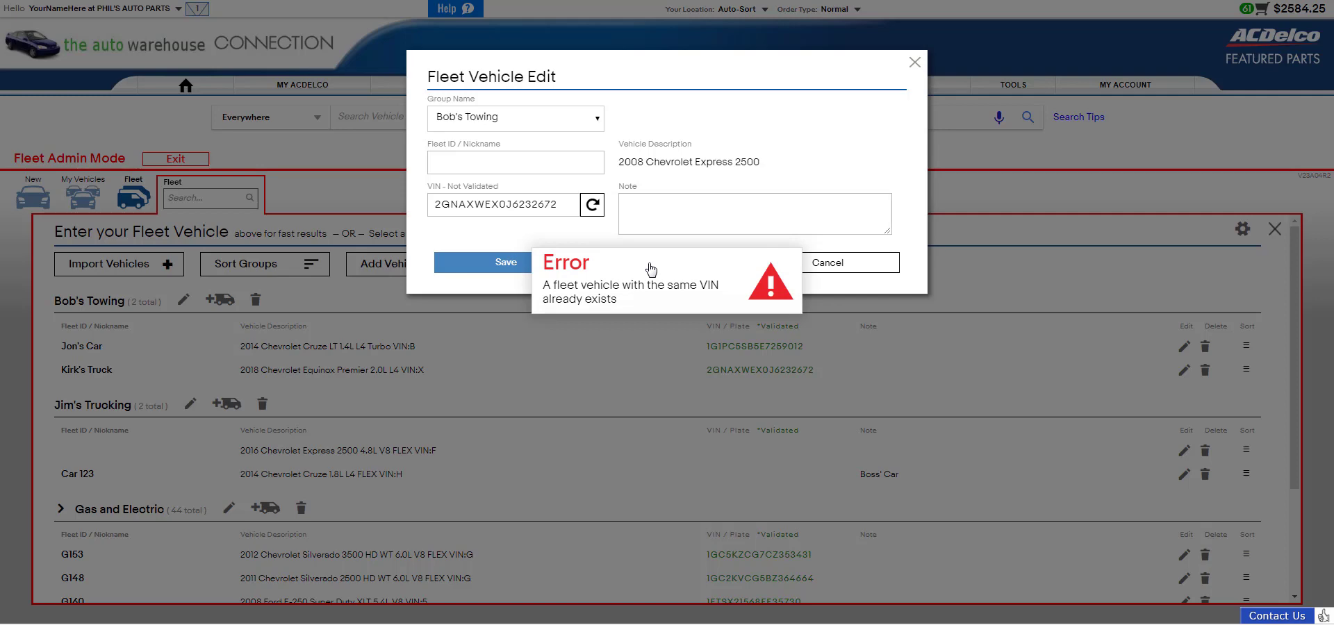
key("BackSpace")
type("1")
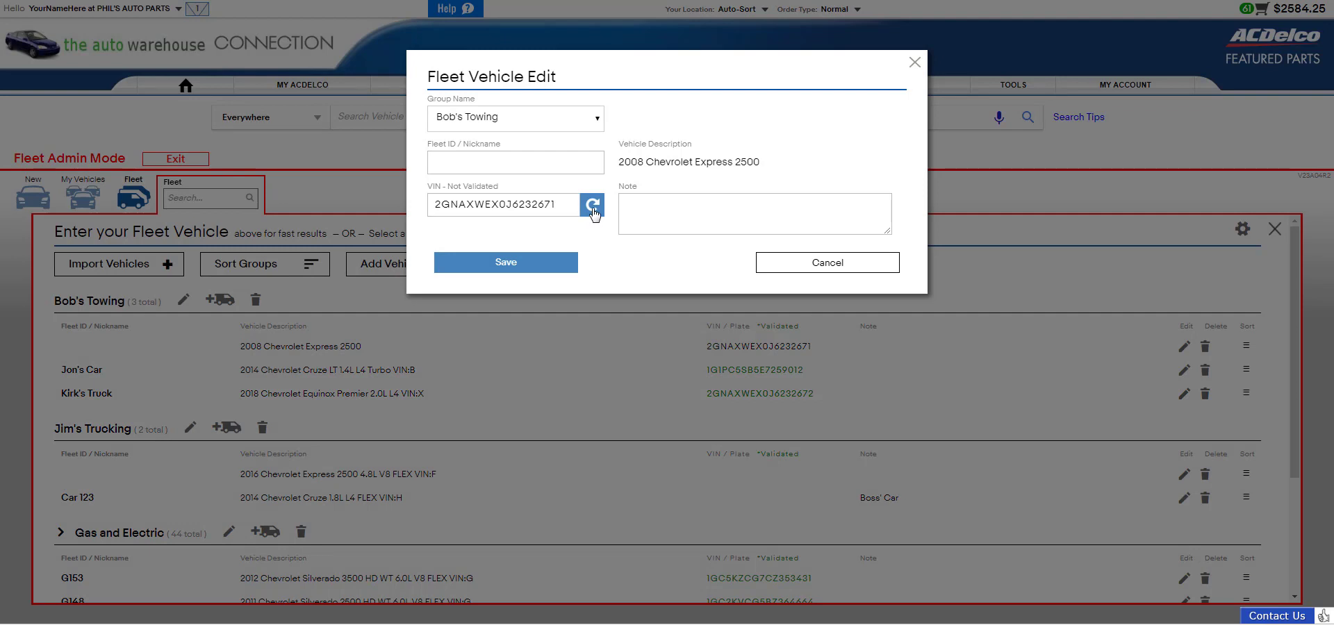
left_click(593, 205)
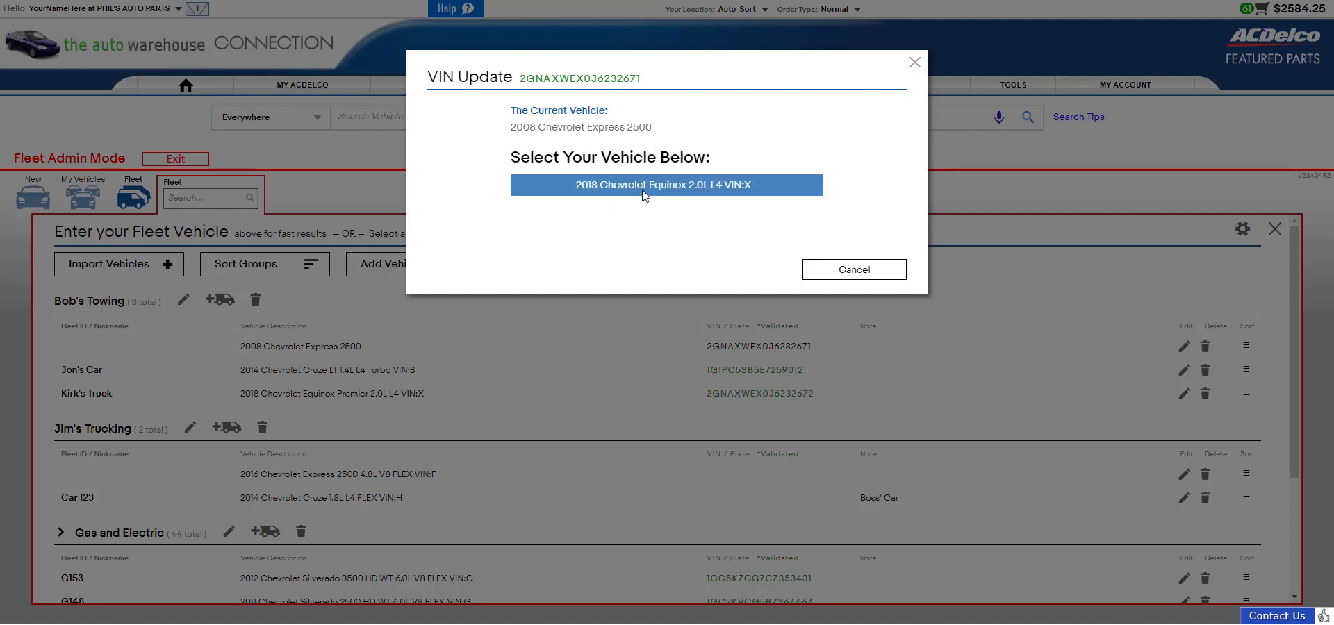
left_click(681, 191)
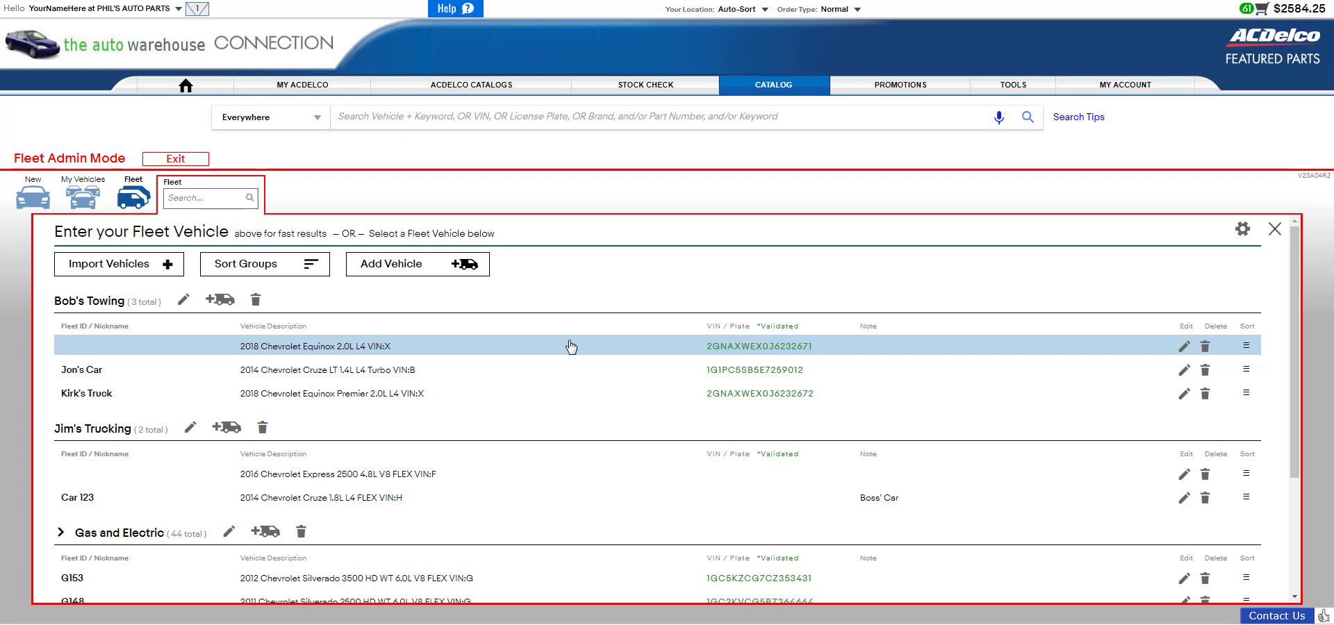
- Order the groups Gas and Electric, Bob's Towing, Jim's Trucking, R. Clangers Lawn Care
left_click(310, 272)
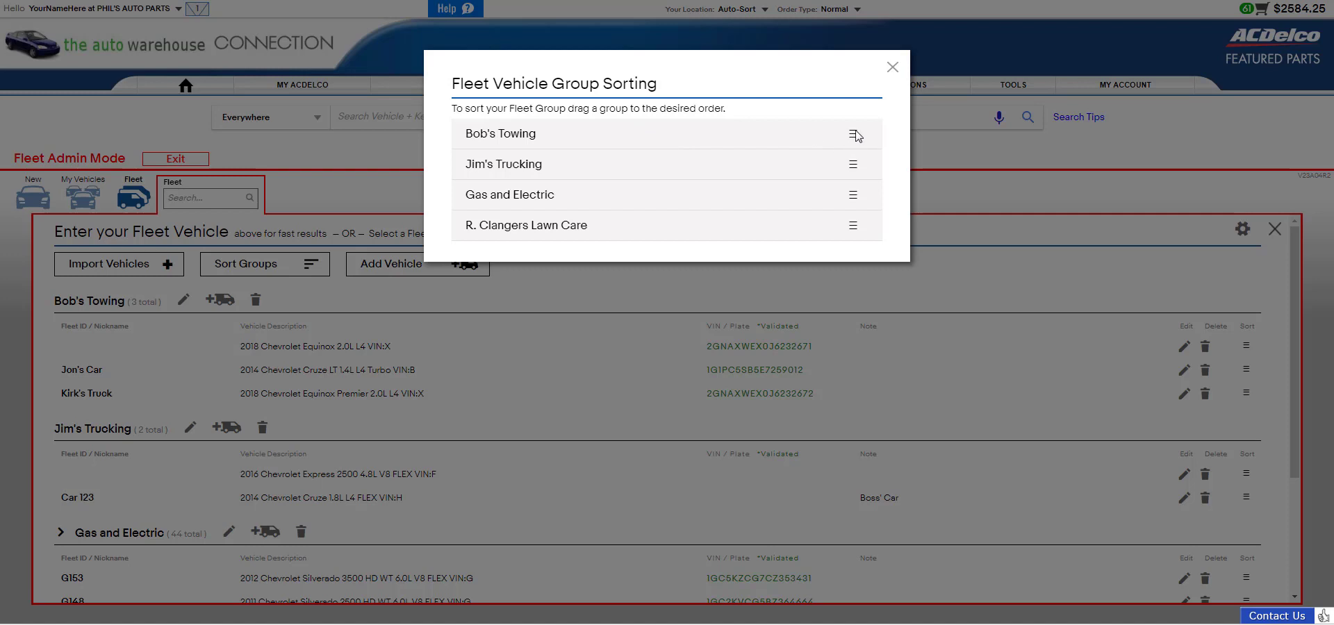
left_click_drag(856, 137, 838, 194)
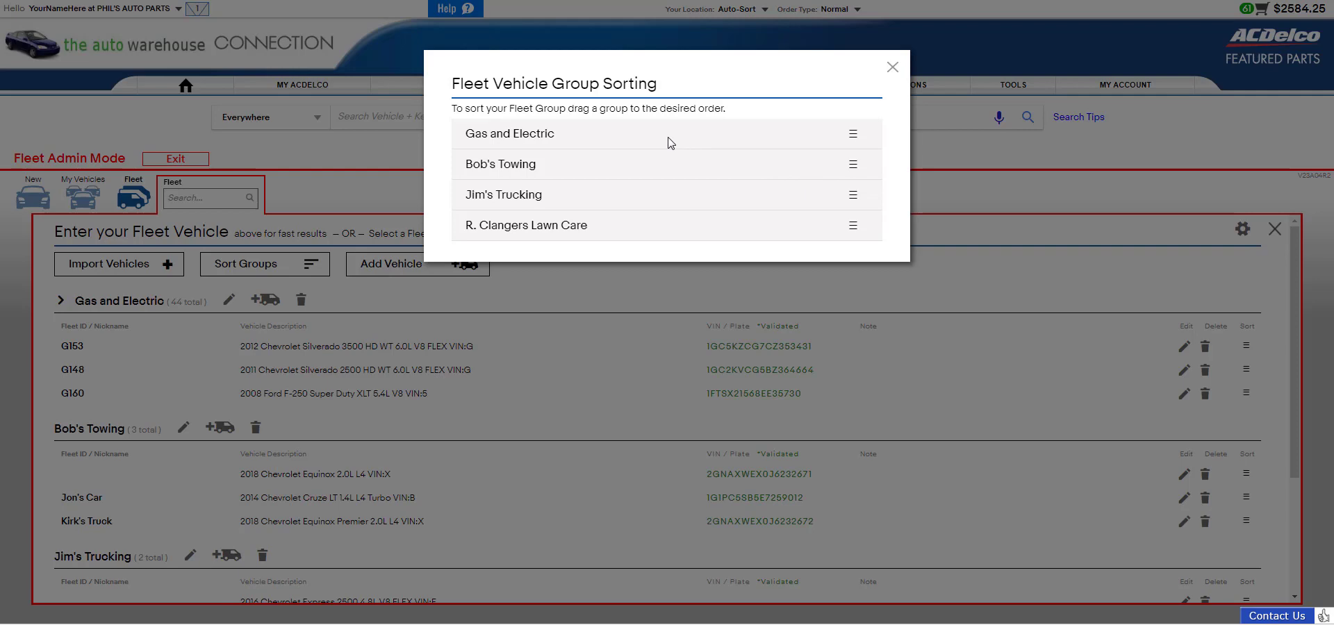
left_click(891, 67)
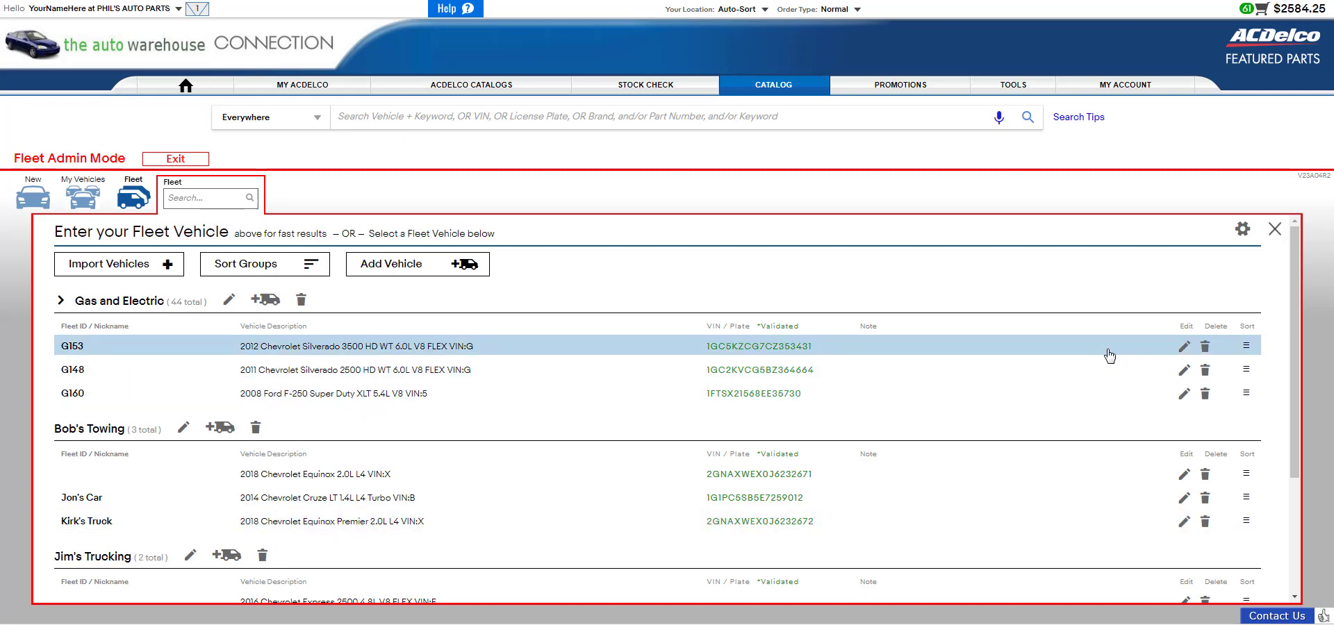
- Add the note 'Requires synthetic oil' to G153, the 2012 Chevrolet Silverado 3500 HD
left_click(1185, 348)
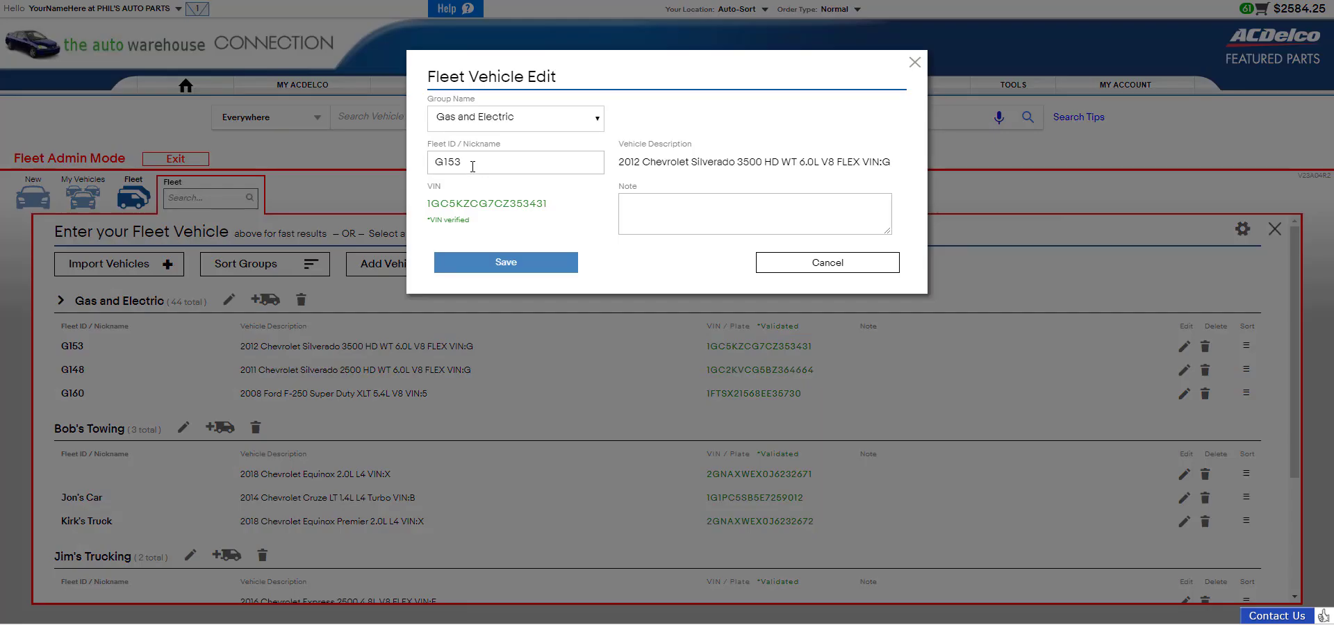
left_click(648, 201)
type("Requires synthetic oil")
left_click(514, 268)
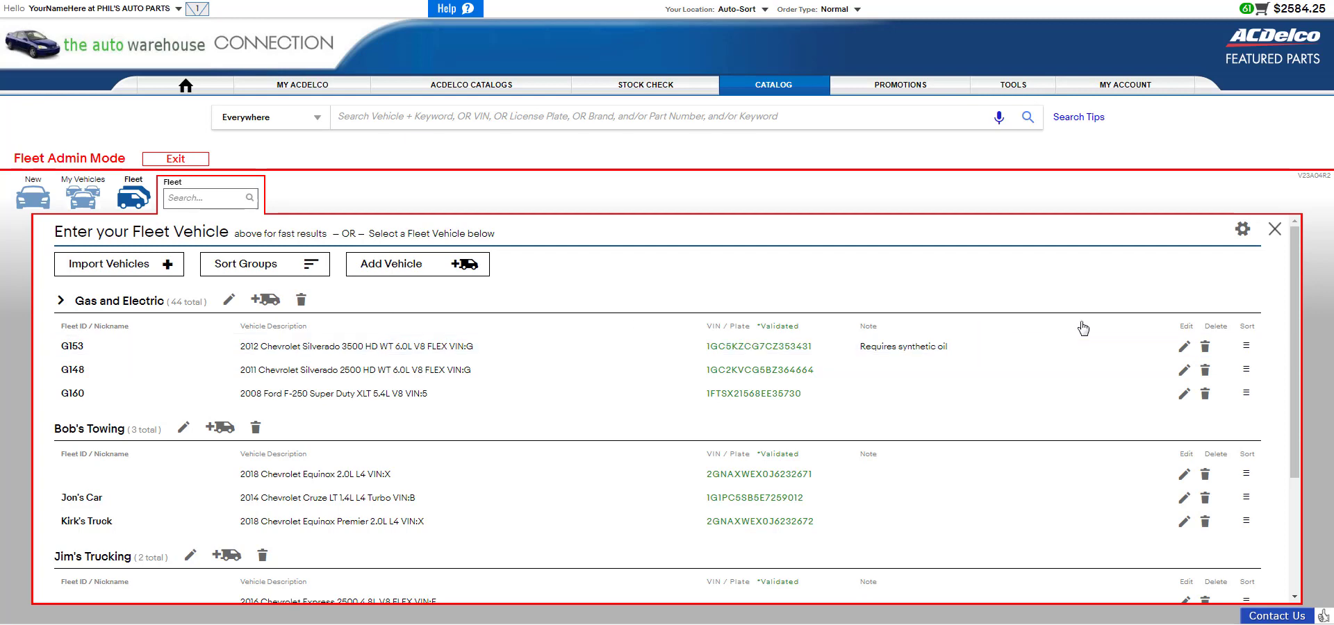
- Drag G153 down the Gas and Electric list to sit below PT152
left_click_drag(1248, 349, 1254, 417)
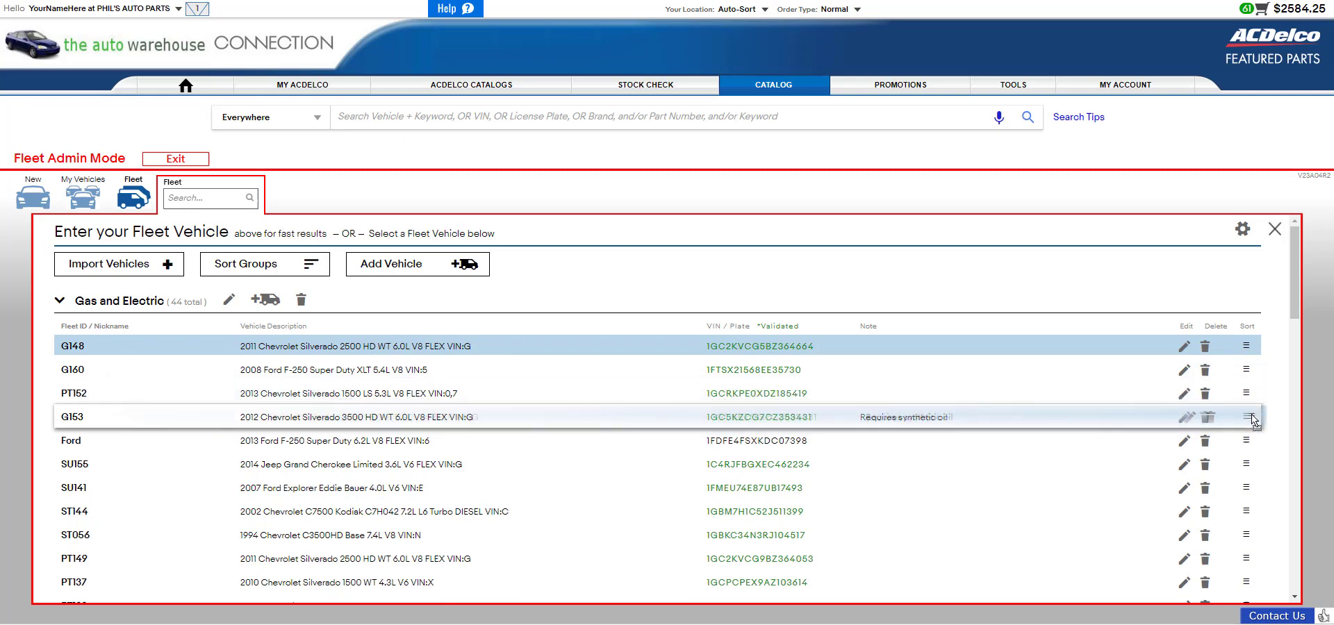